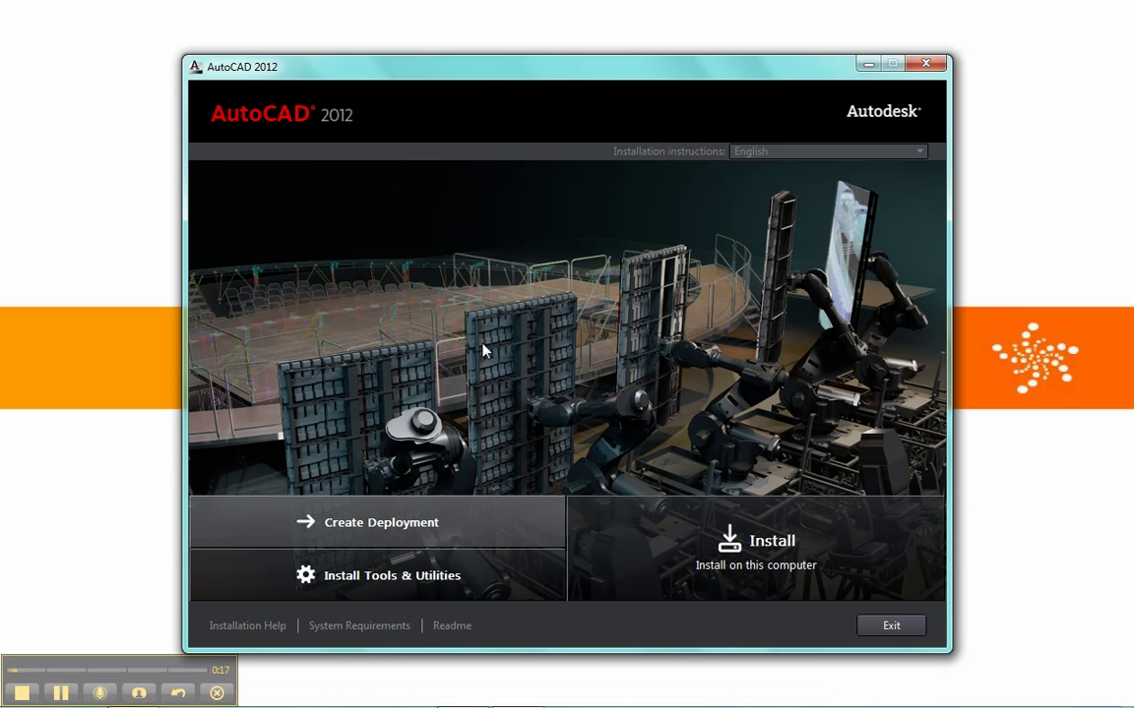
Start creating a deployment and name its configuration AutoCAD 2012
left_click(456, 523)
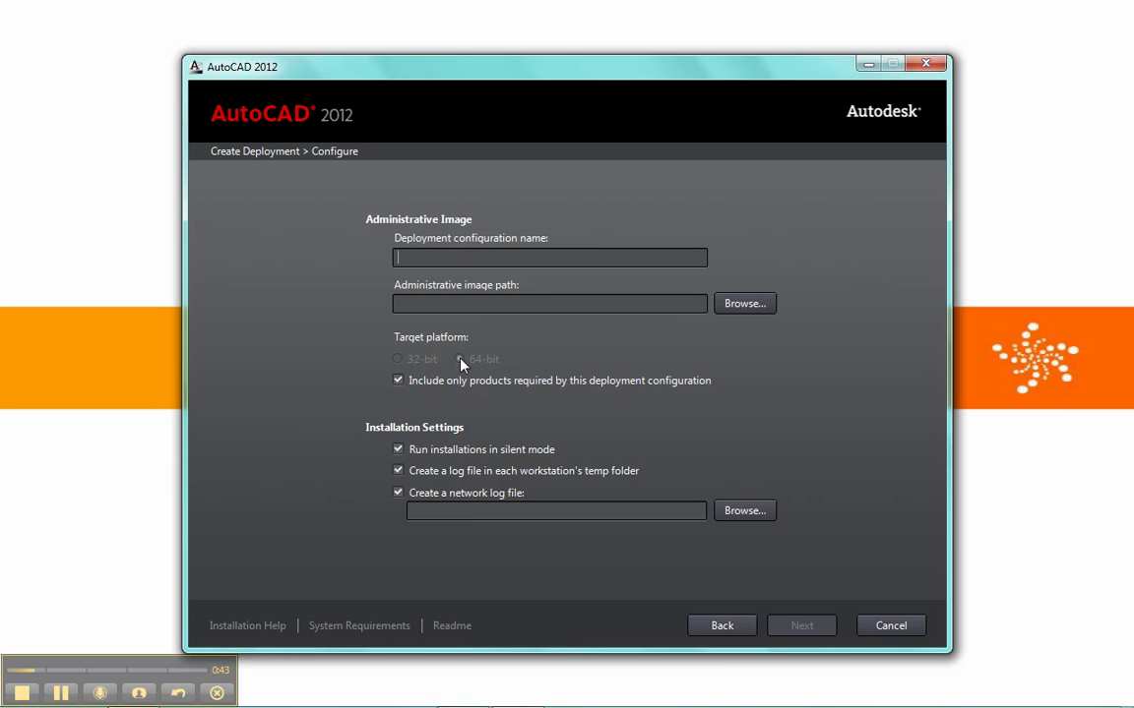
left_click(494, 254)
type("AutoCAD 2012")
key("Tab")
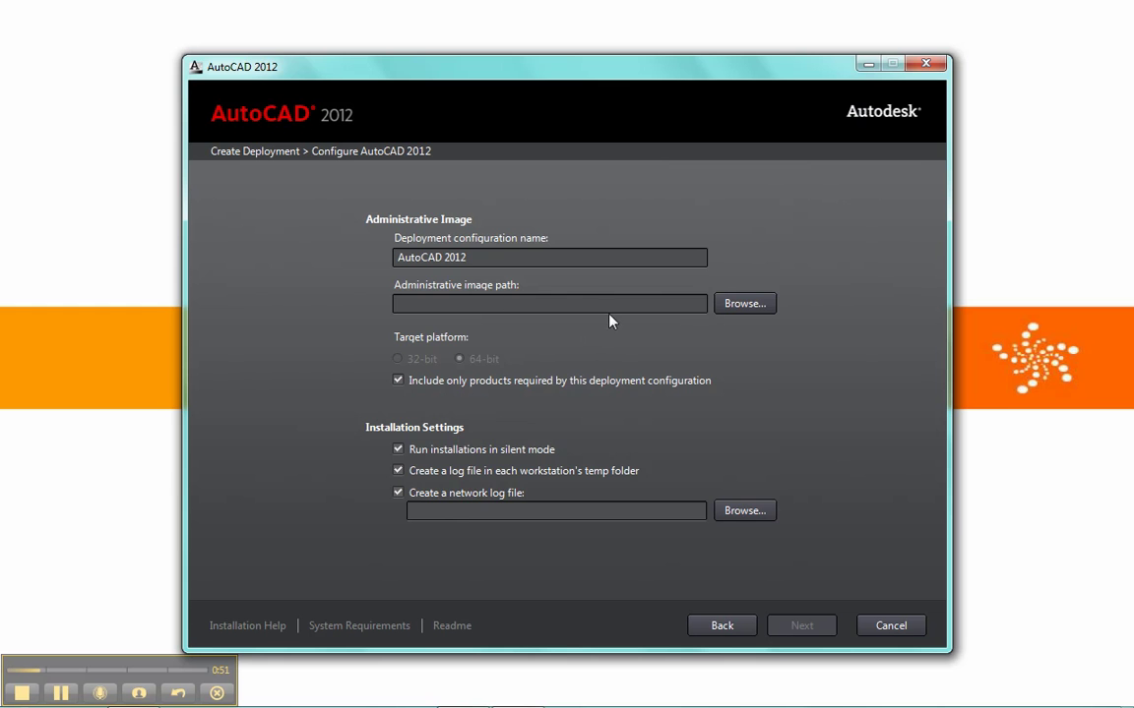
Set the administrative image path to c:\
left_click(740, 303)
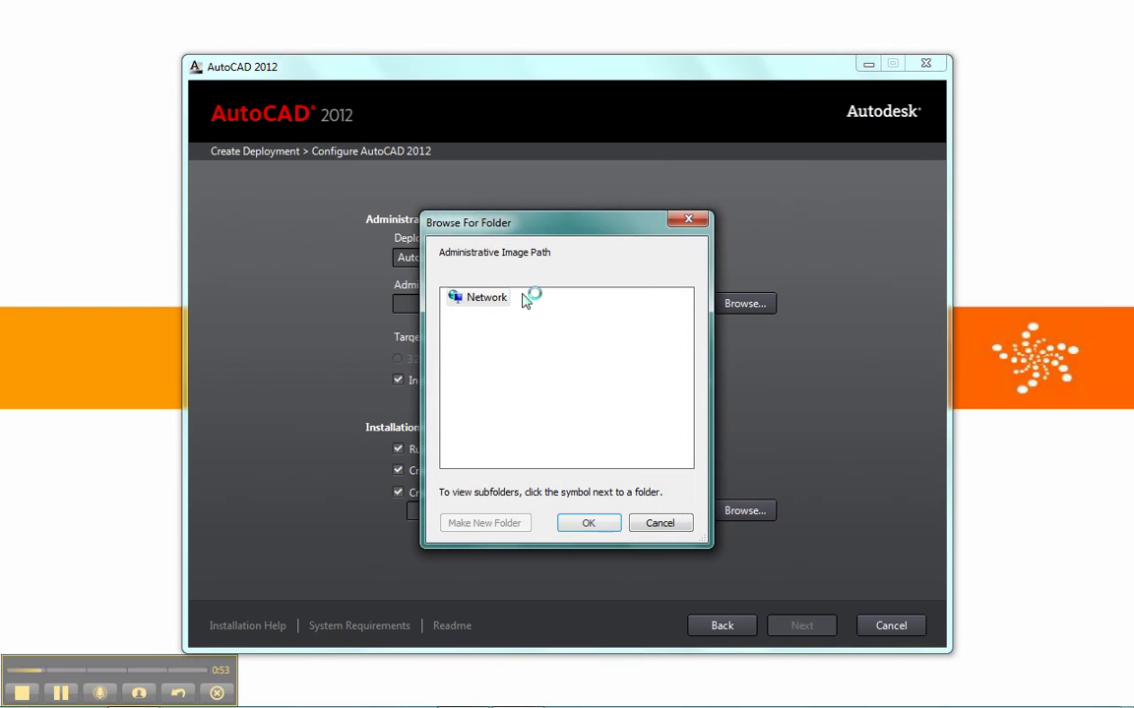
left_click(688, 218)
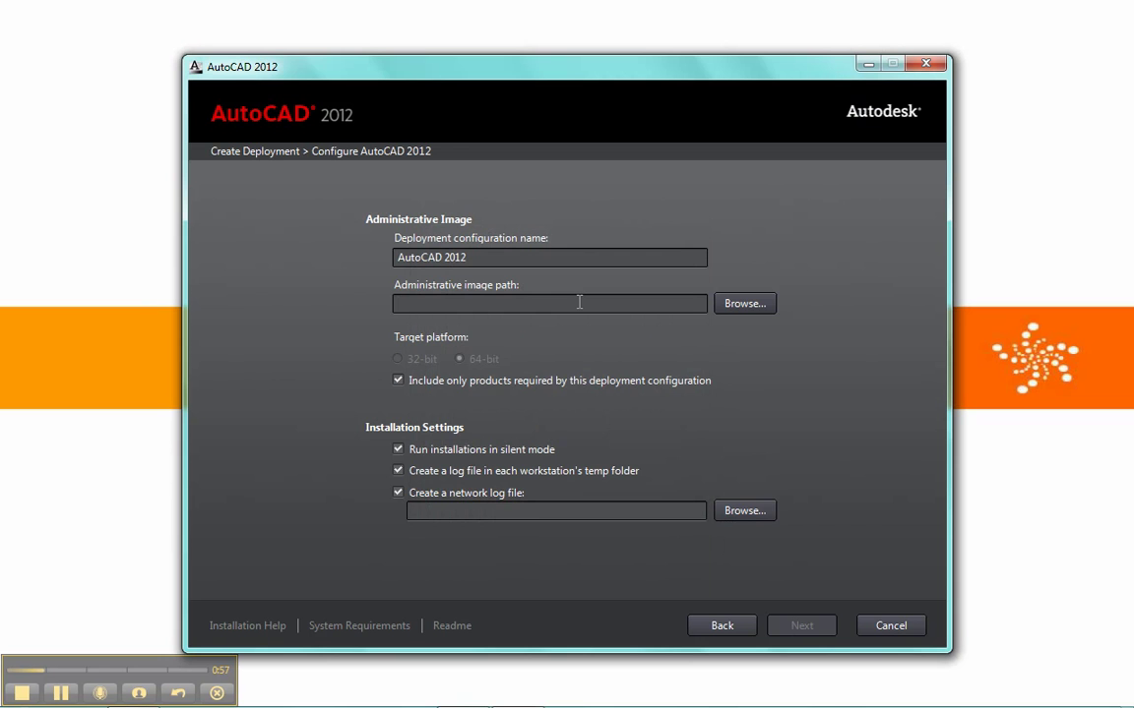
left_click(580, 303)
type("c:\\")
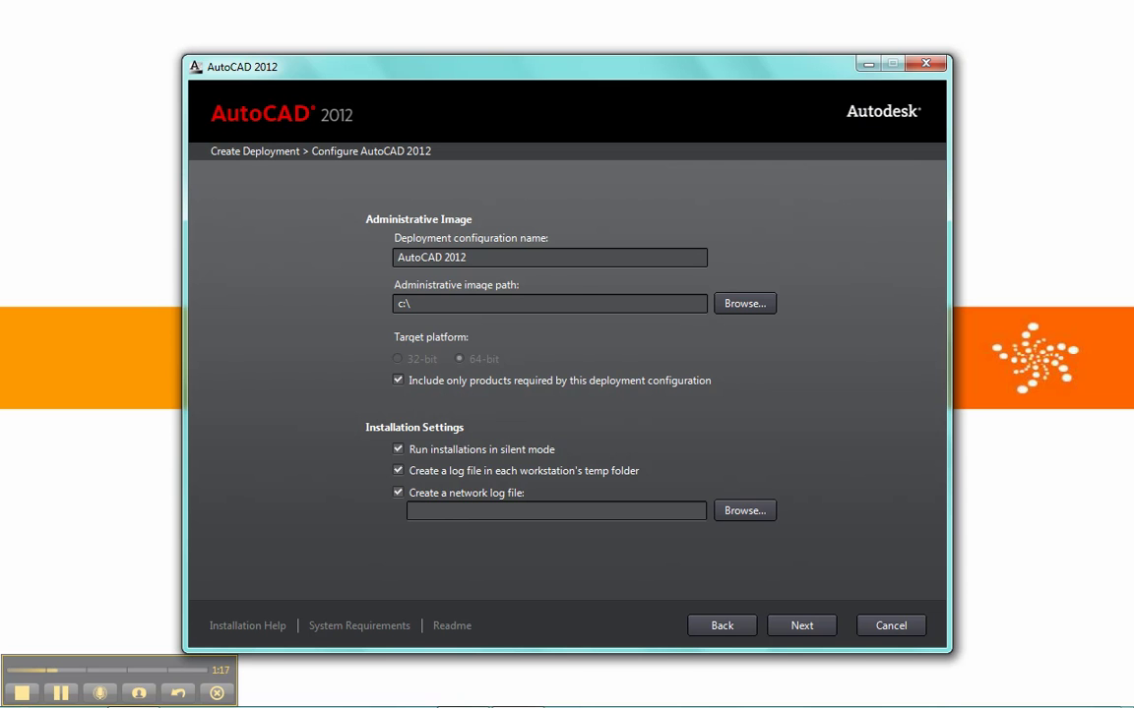
Turn off both the network log file and the log file in each workstation's temp folder
left_click(398, 493)
left_click(399, 472)
left_click(398, 471)
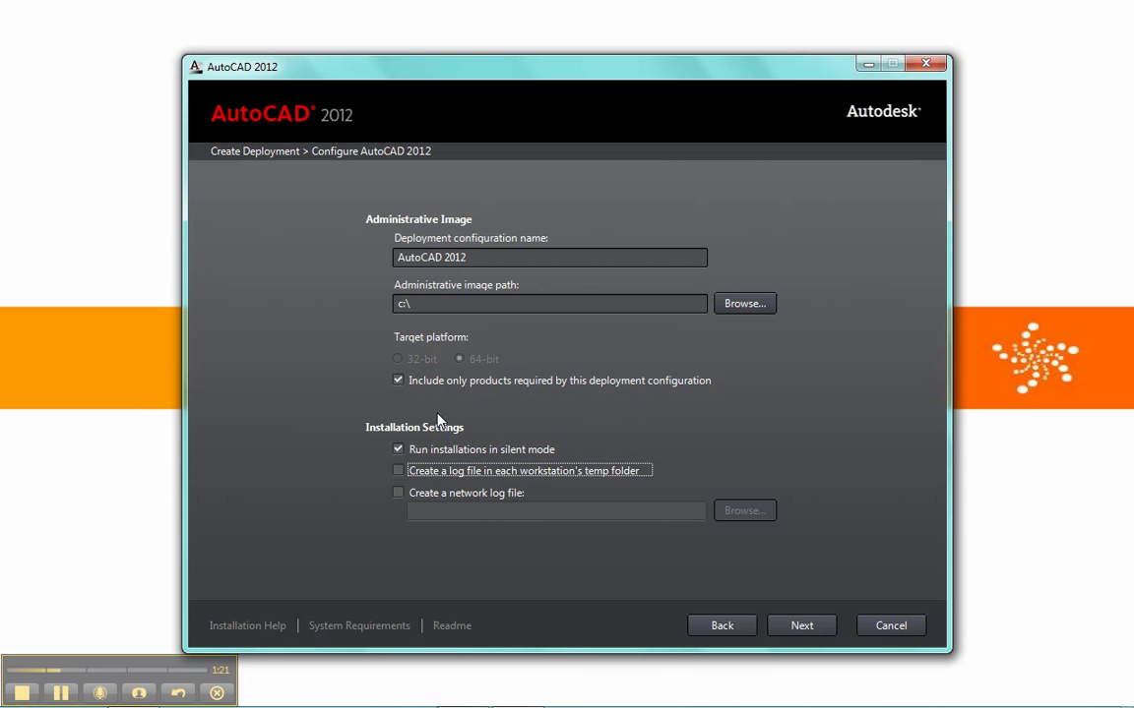
Proceed to the license agreement, accept it and continue to the product information
left_click(802, 627)
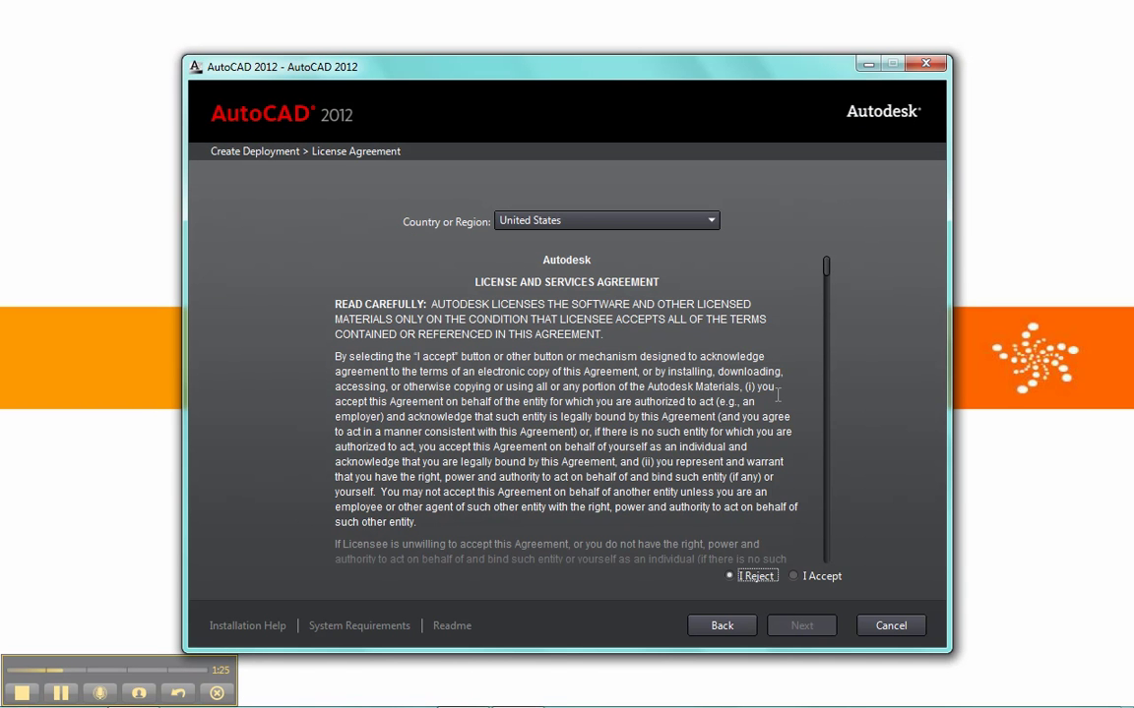
left_click(794, 576)
left_click(800, 630)
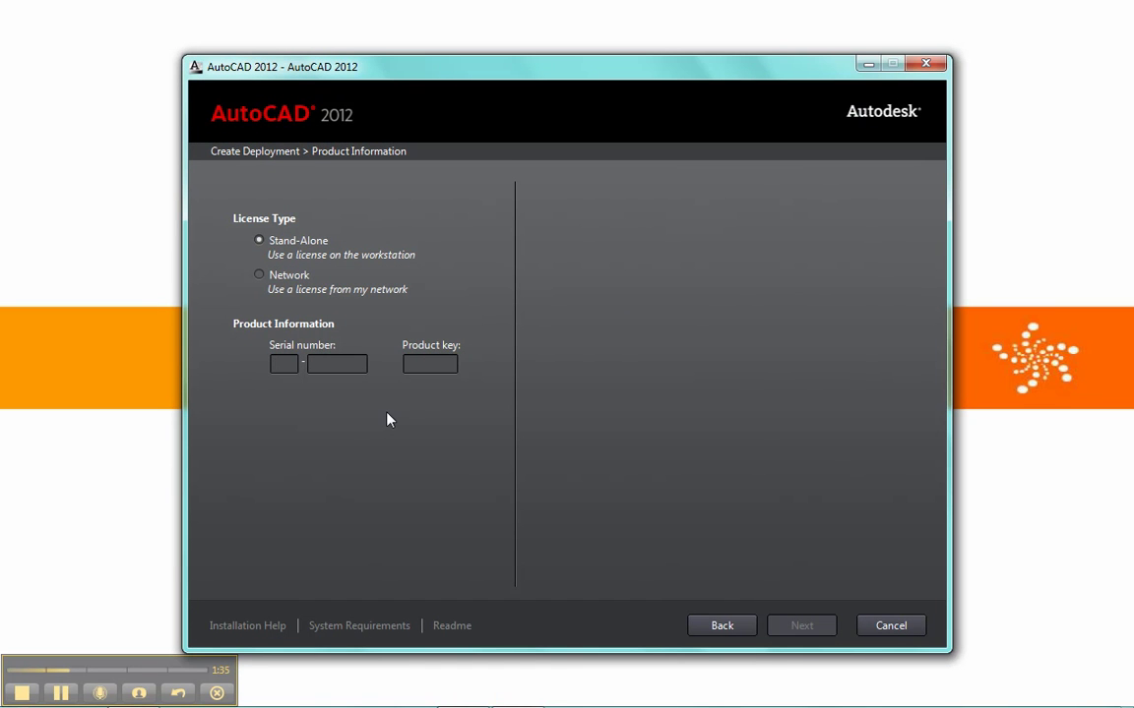
Enter the product serial number and choose the Network license type
left_click(261, 278)
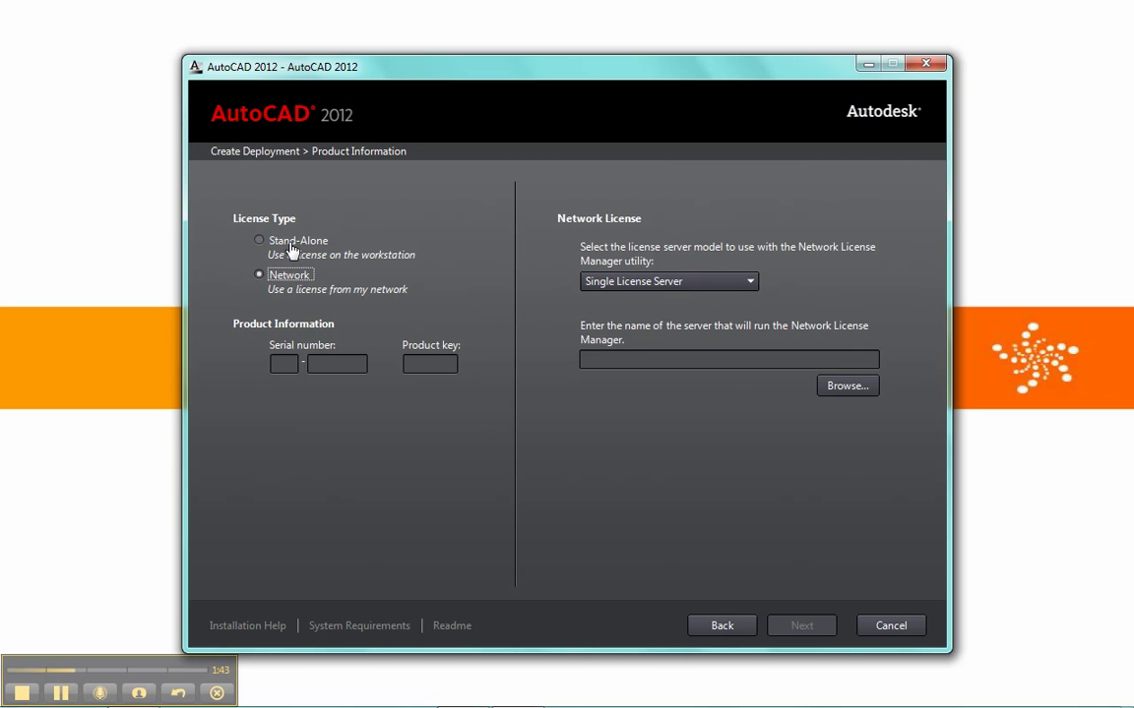
left_click(288, 251)
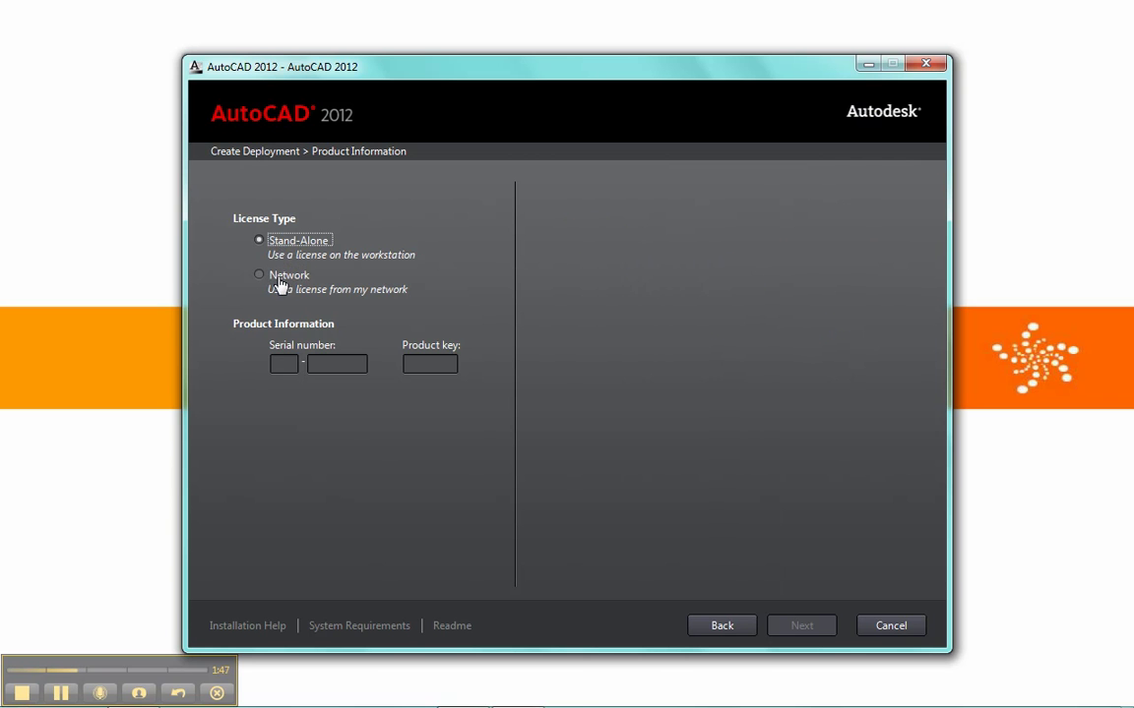
left_click(282, 364)
type("11111111111")
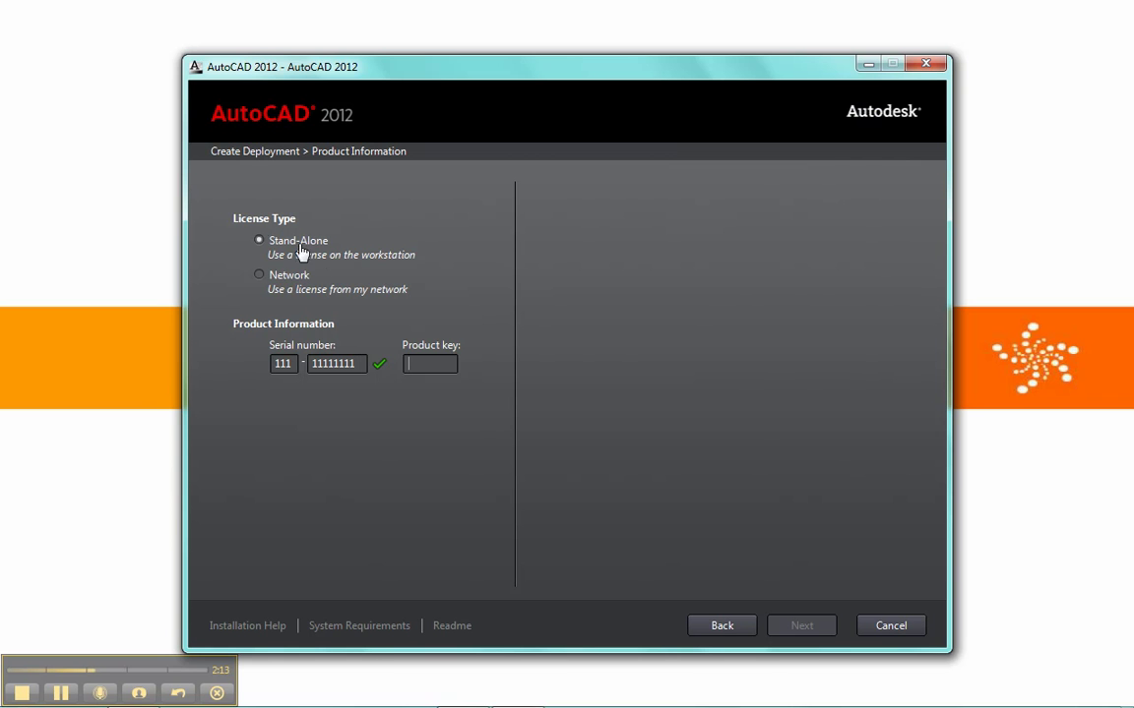
left_click(259, 276)
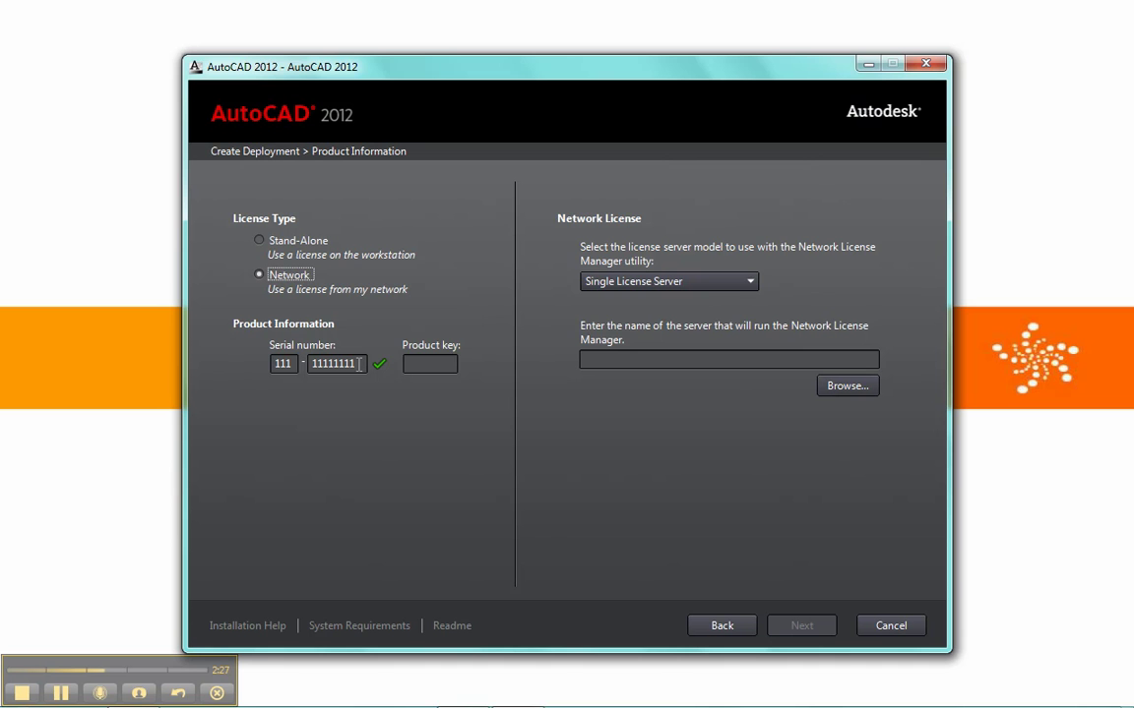
Switch to the AutoCAD 2012 64bit installation folder in File Explorer and open MID.txt in Notepad
left_click(436, 364)
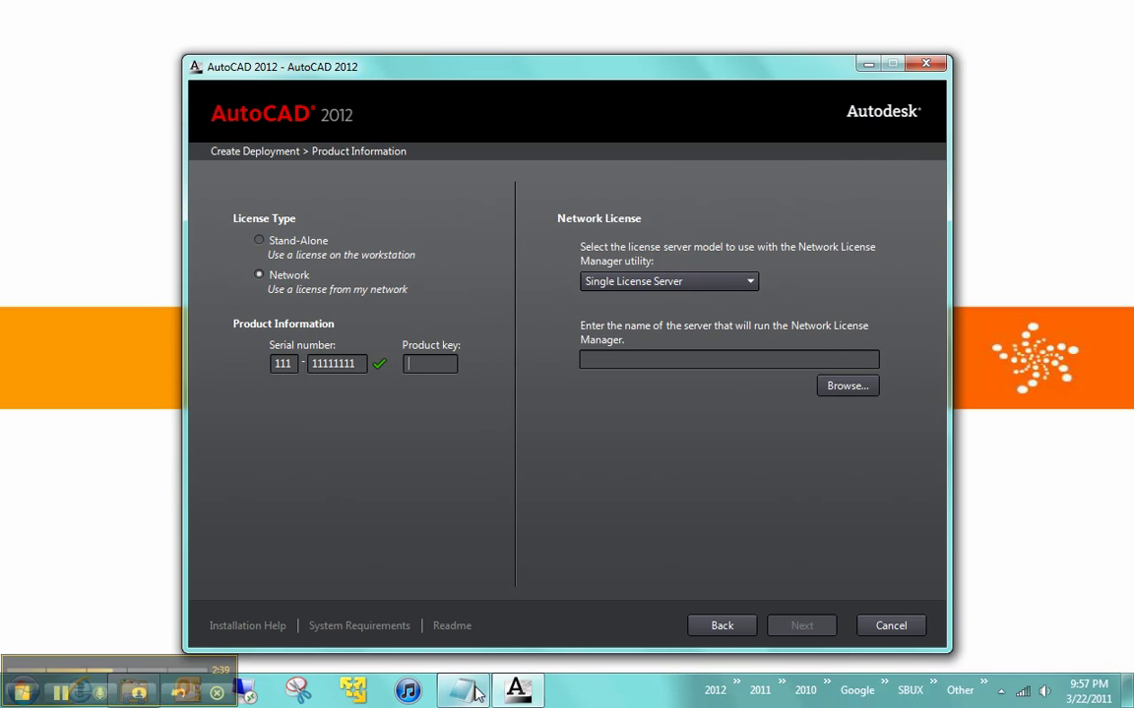
mouse_move(463, 690)
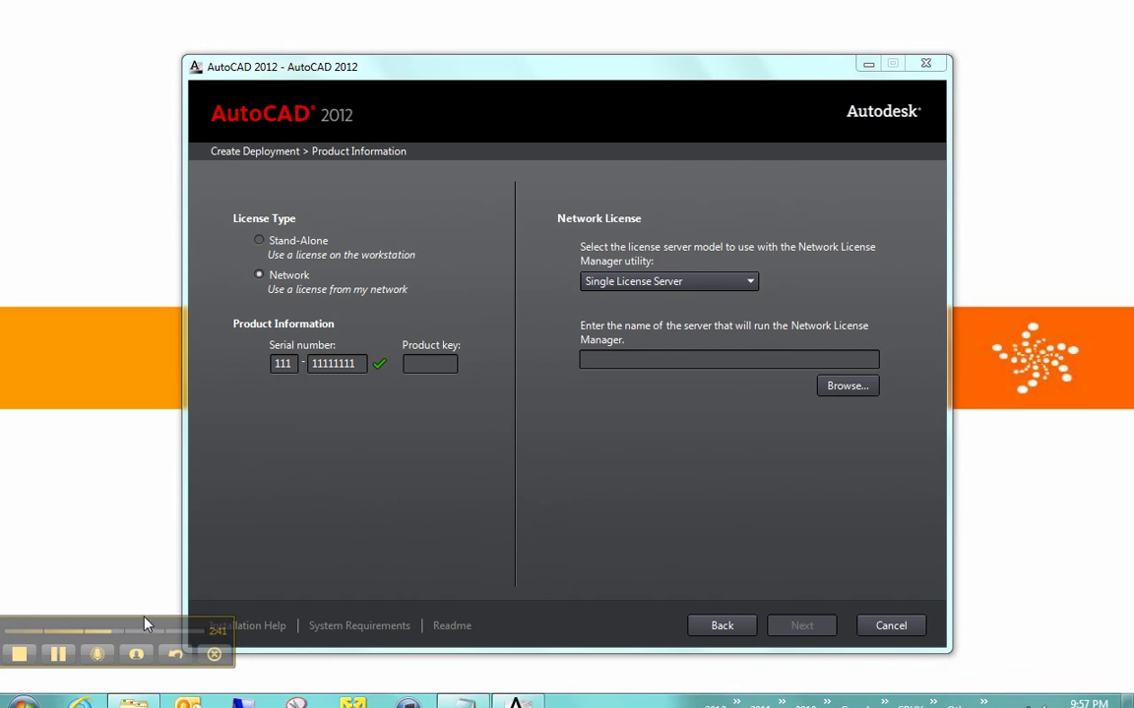
left_click(133, 694)
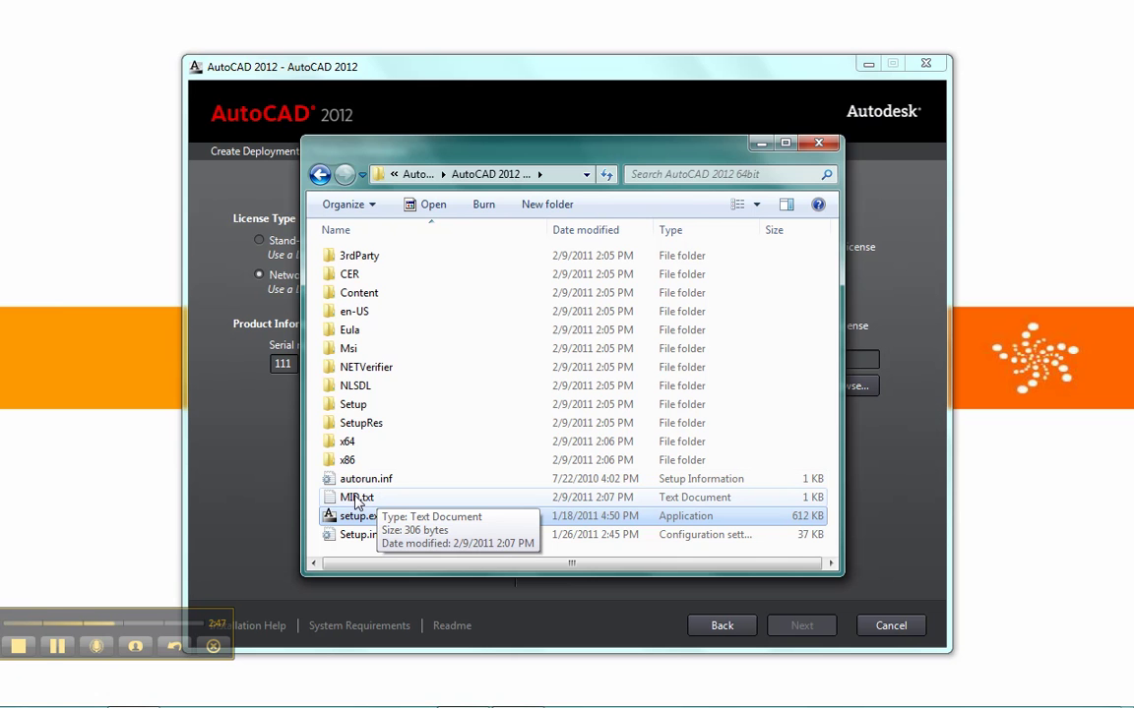
double_click(356, 497)
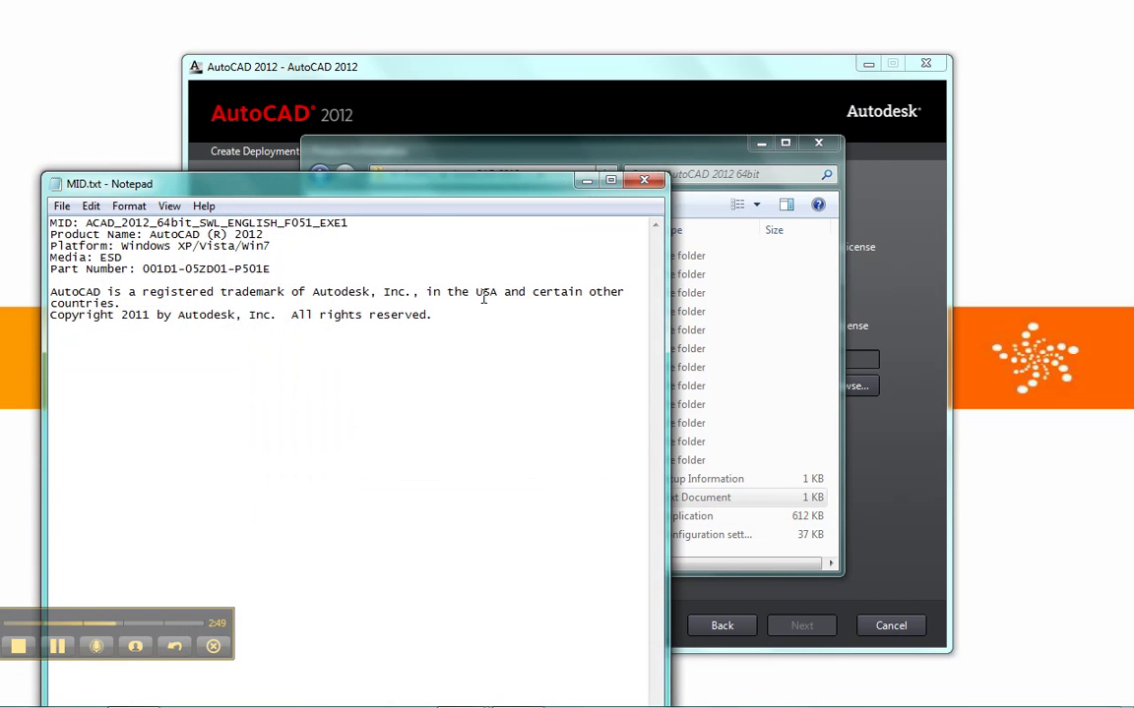
left_click_drag(513, 183, 754, 137)
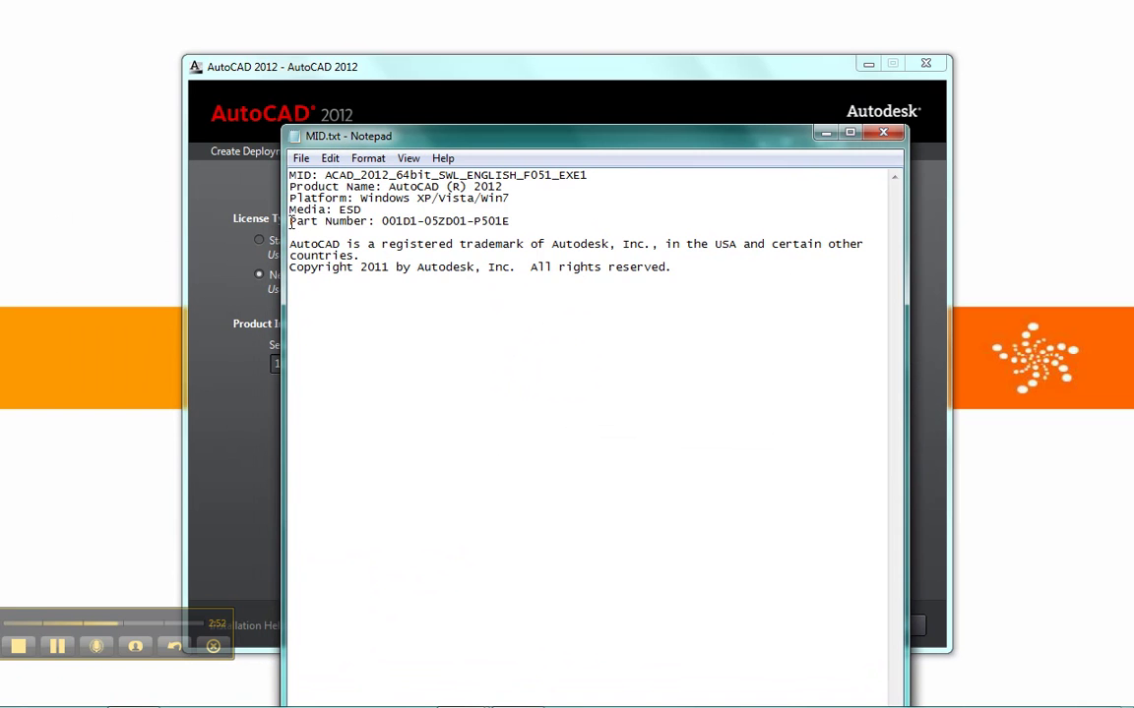
Copy the first block of the part number in MID.txt for use as the product key
left_click_drag(290, 220, 510, 223)
left_click(398, 221)
double_click(396, 220)
right_click(404, 222)
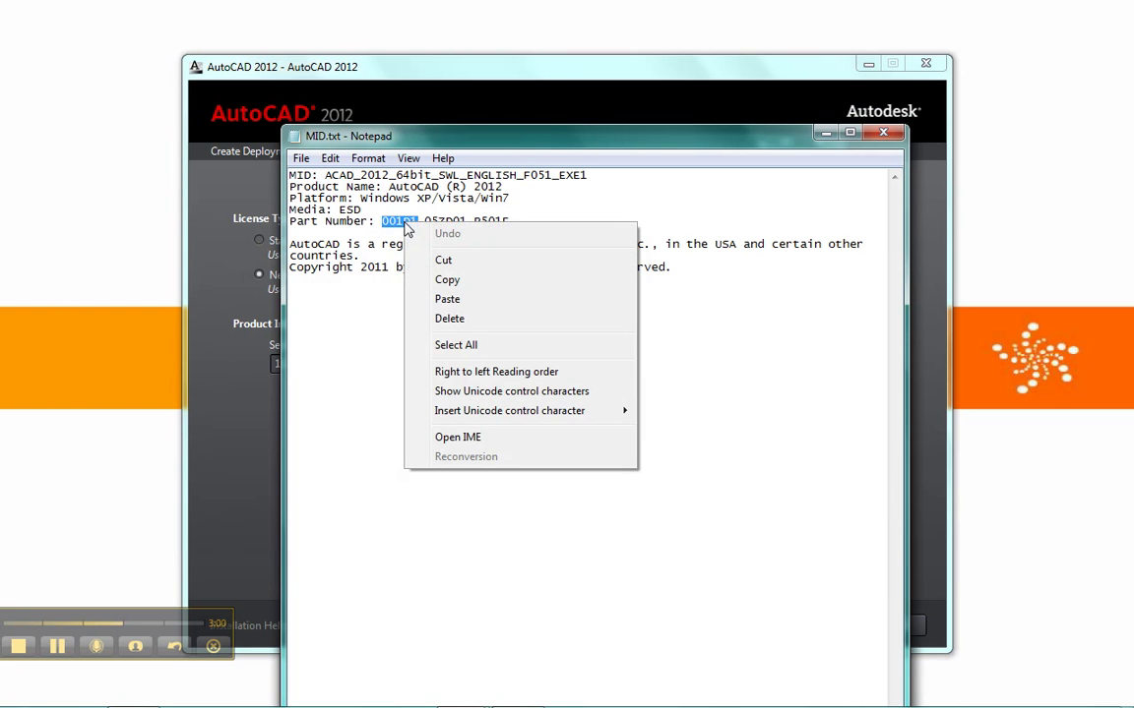
left_click(448, 279)
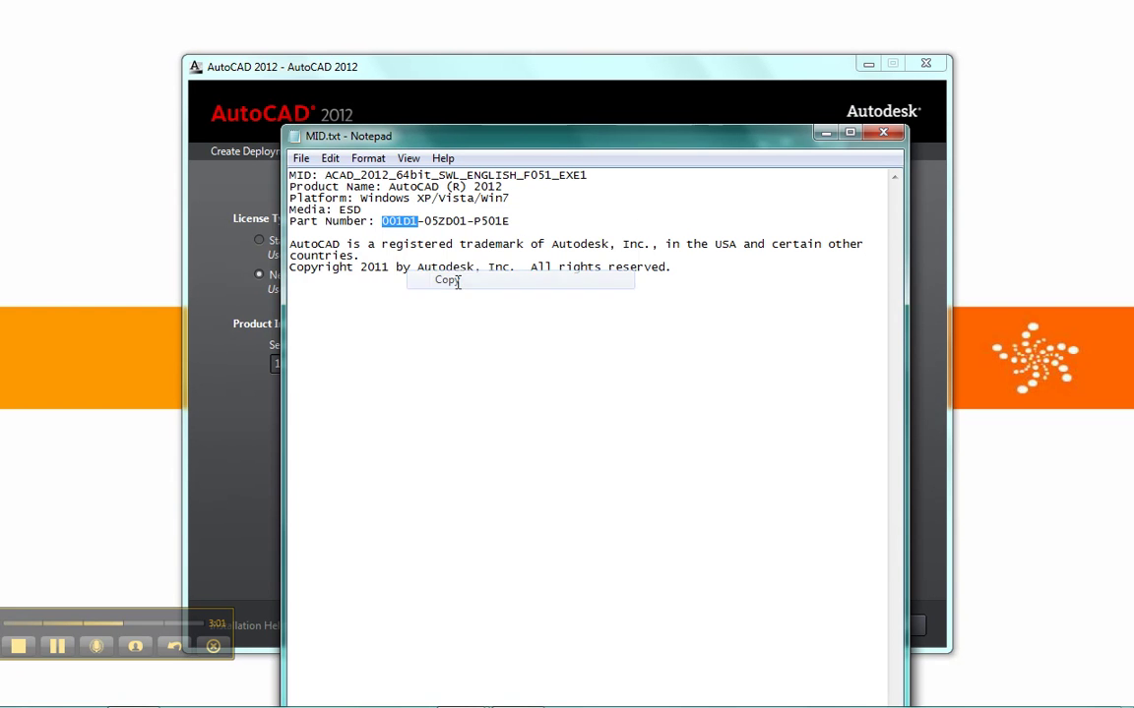
Close MID.txt and paste the copied product key into the deployment's product information
left_click(883, 135)
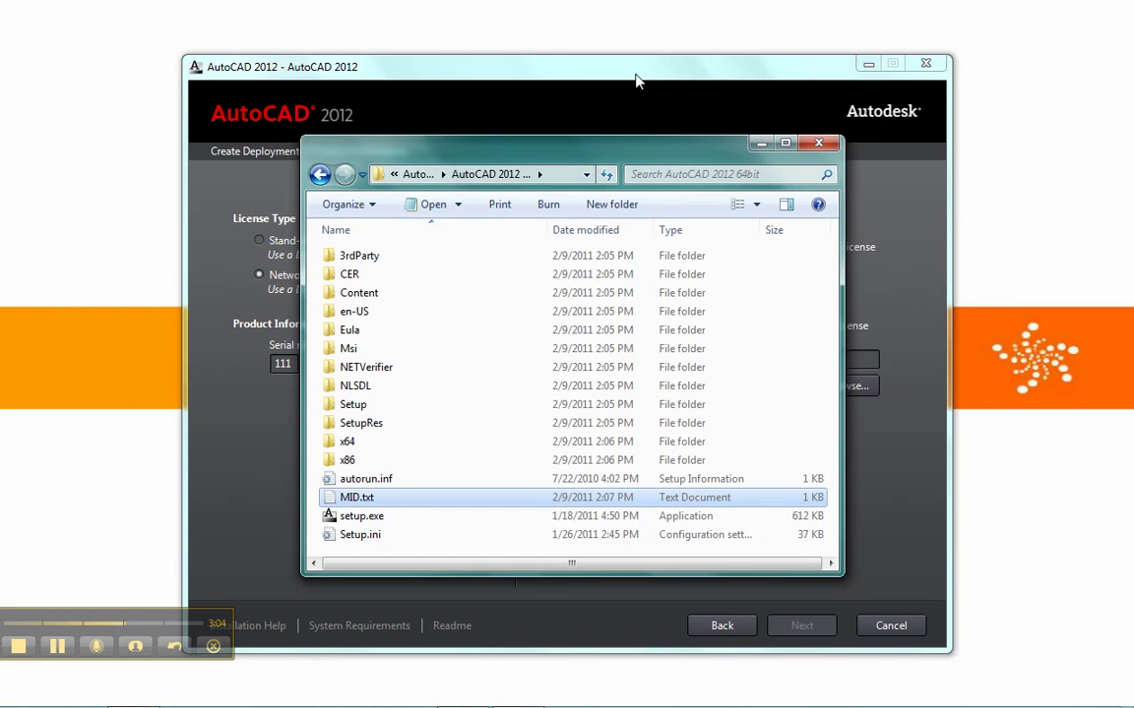
key("Escape")
right_click(425, 364)
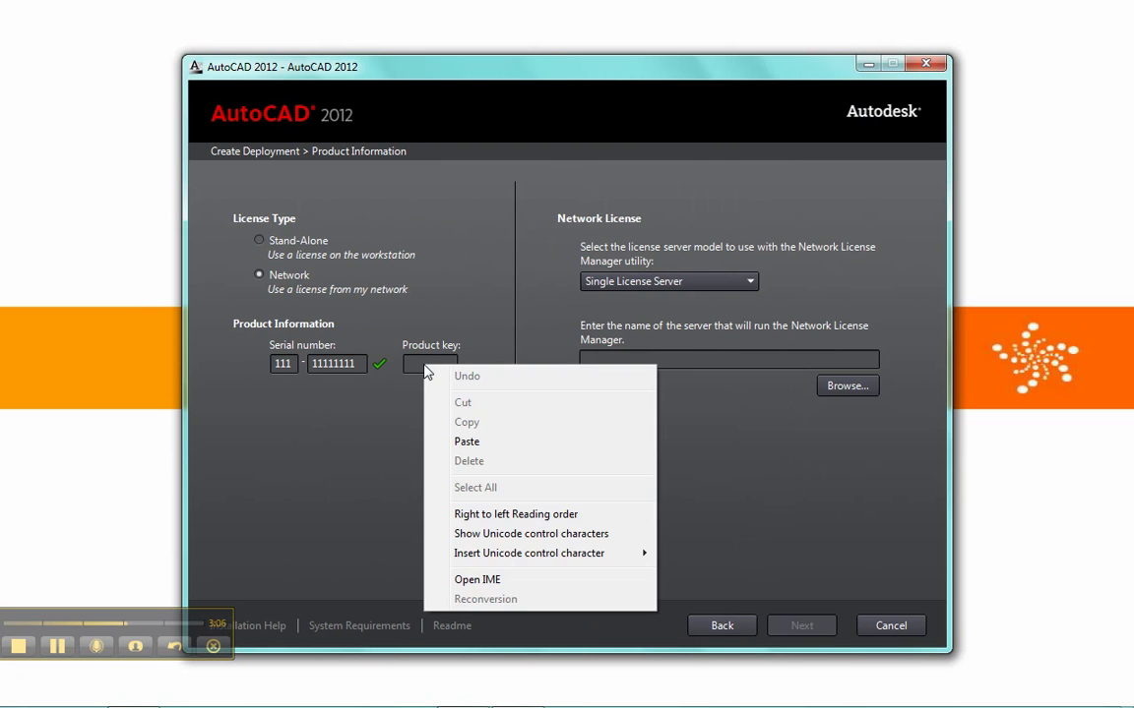
left_click(466, 440)
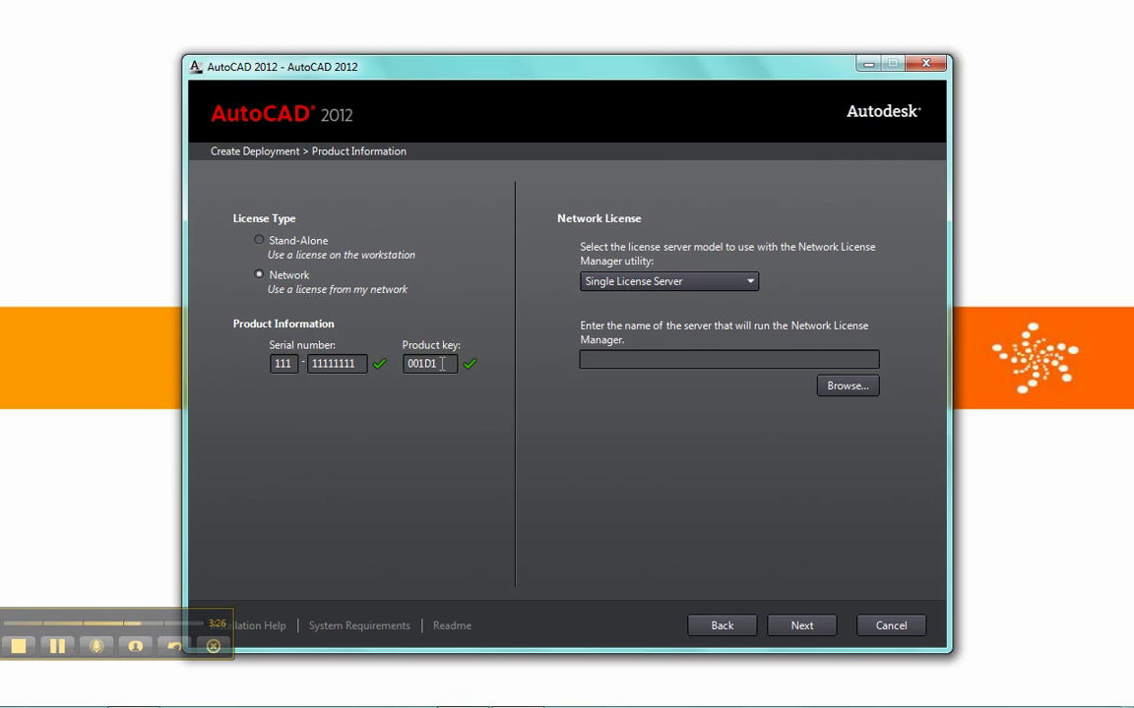
Use the Single License Server model with localhost as the license server, and continue to the product configuration
left_click(679, 283)
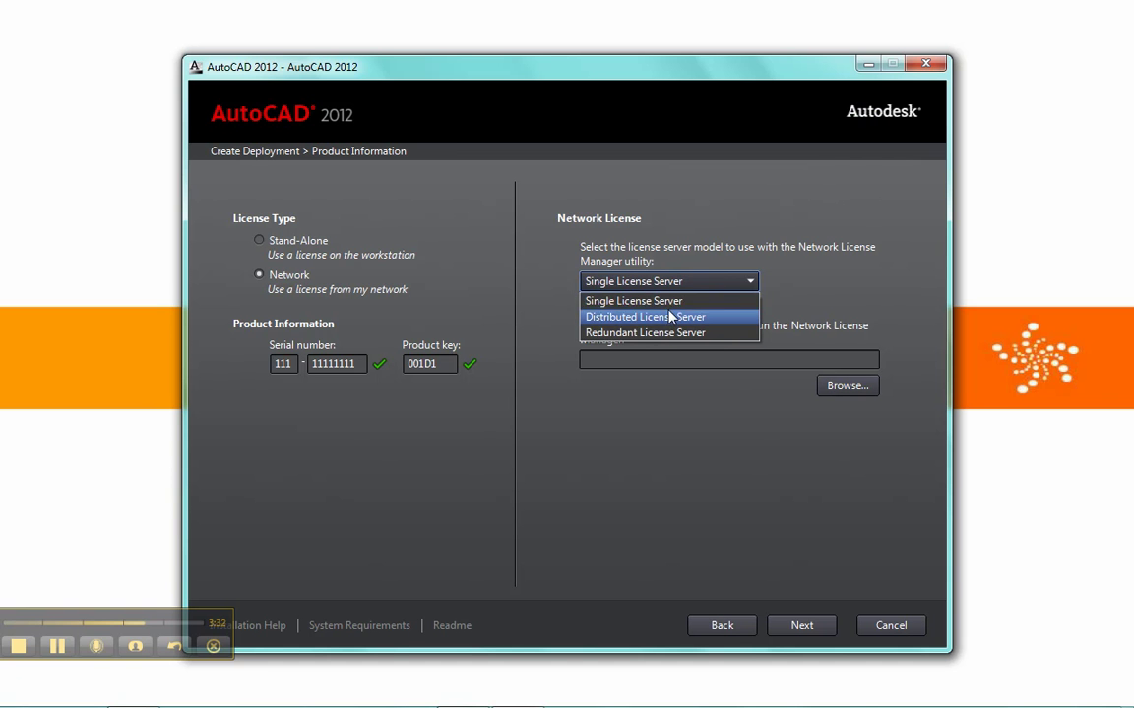
left_click(673, 300)
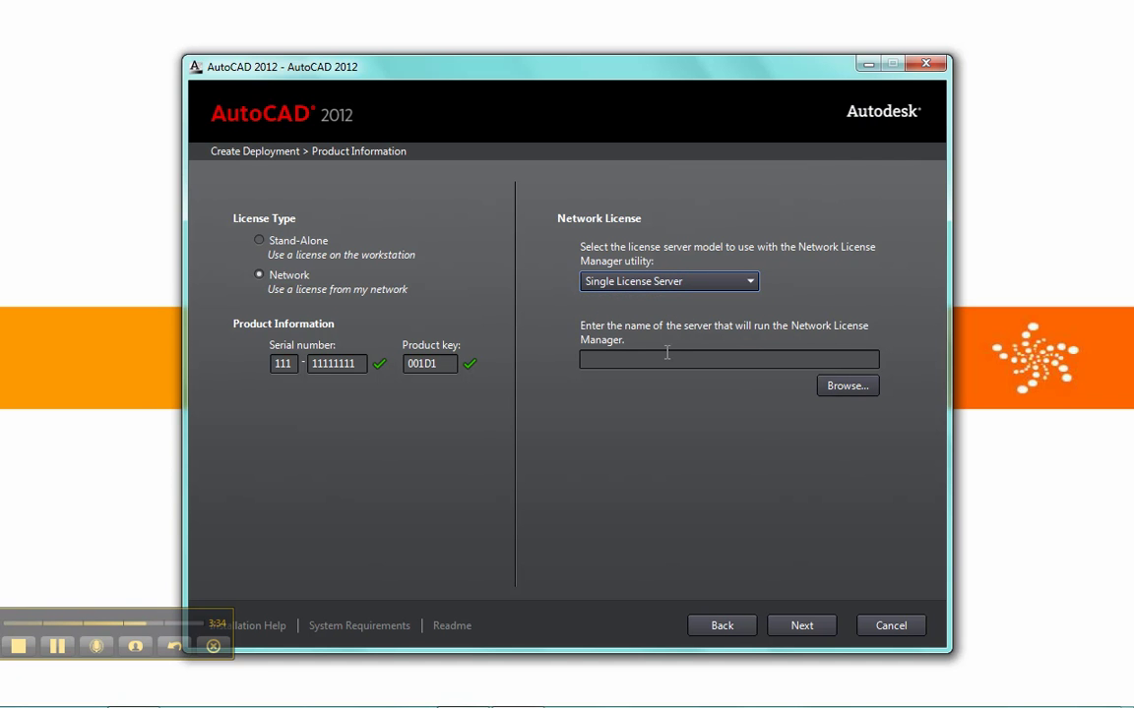
left_click(667, 357)
type("localho")
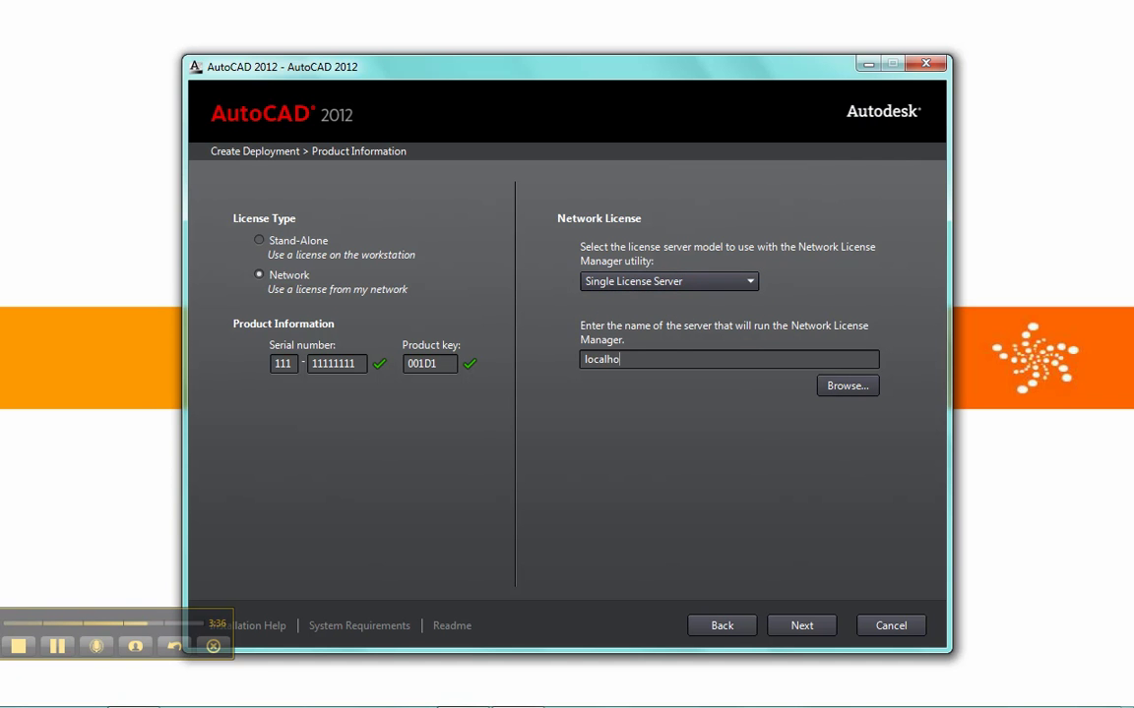
type("st")
left_click(820, 624)
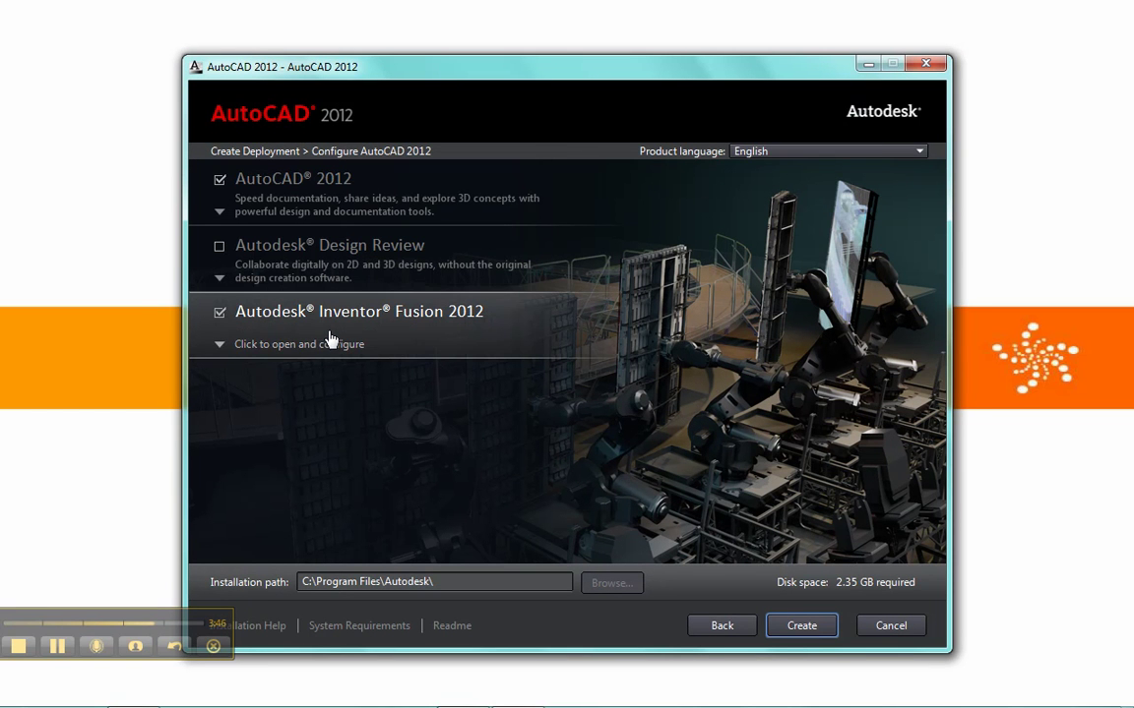
Examine the AutoCAD 2012 configuration options from installation type through service packs to online resources, keeping Typical, and return to the product list
left_click(310, 183)
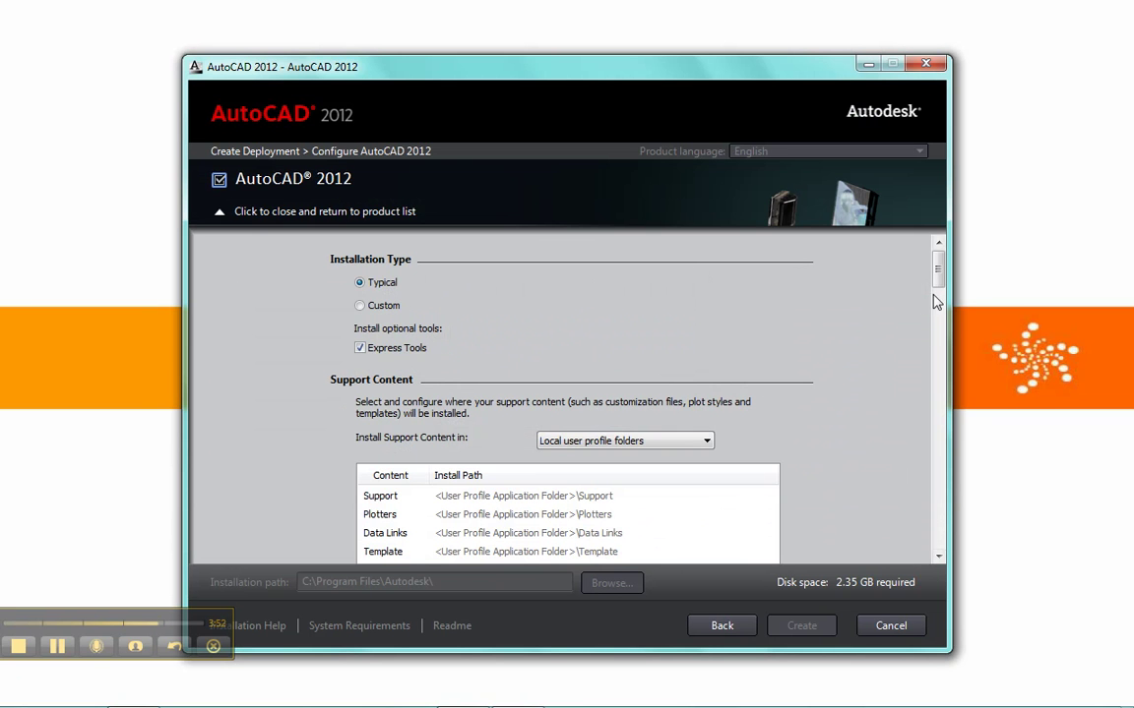
left_click(361, 306)
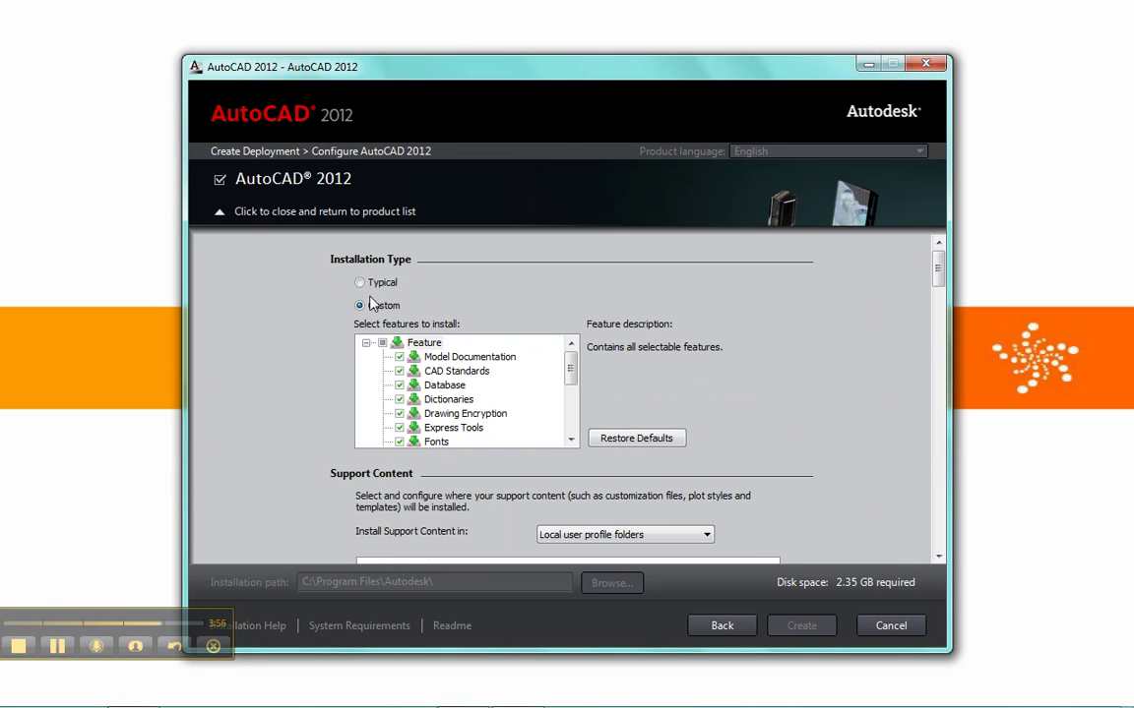
left_click(360, 283)
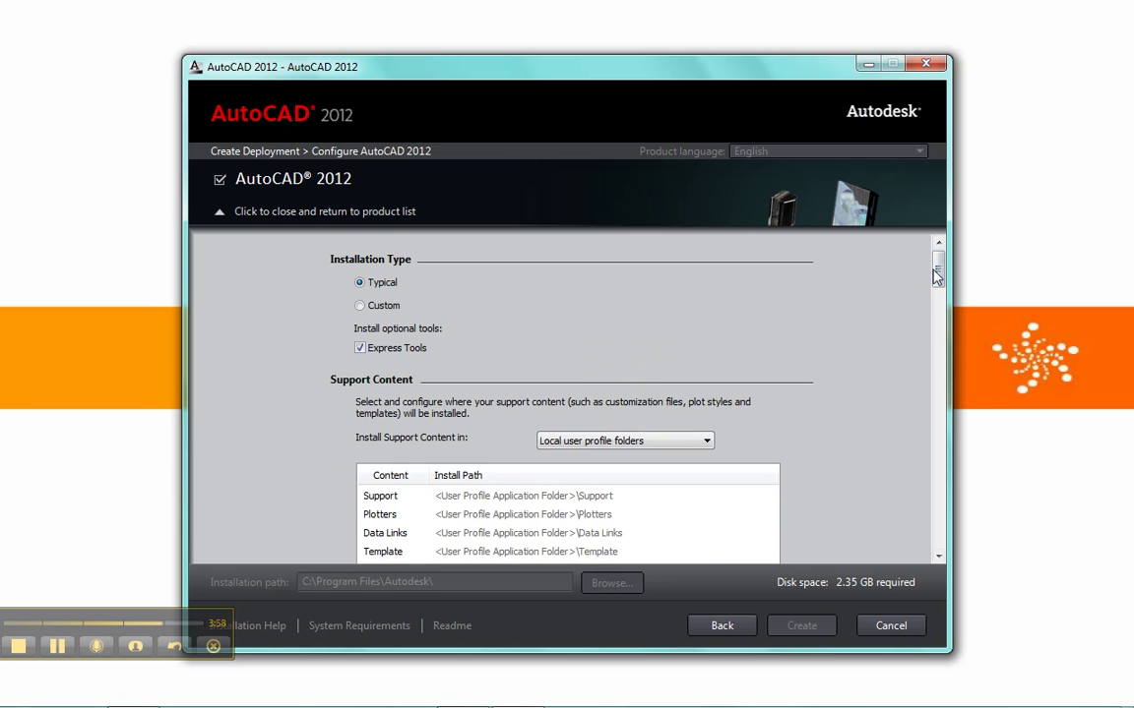
scroll(575, 311, "down", 3)
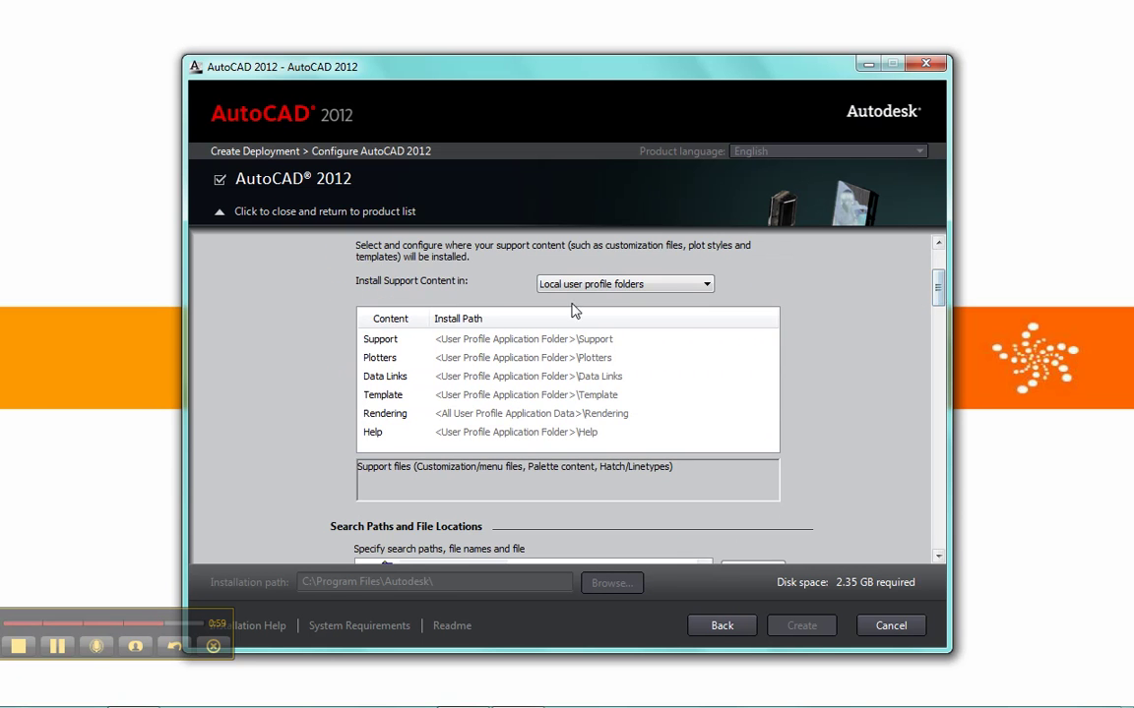
left_click_drag(939, 289, 940, 325)
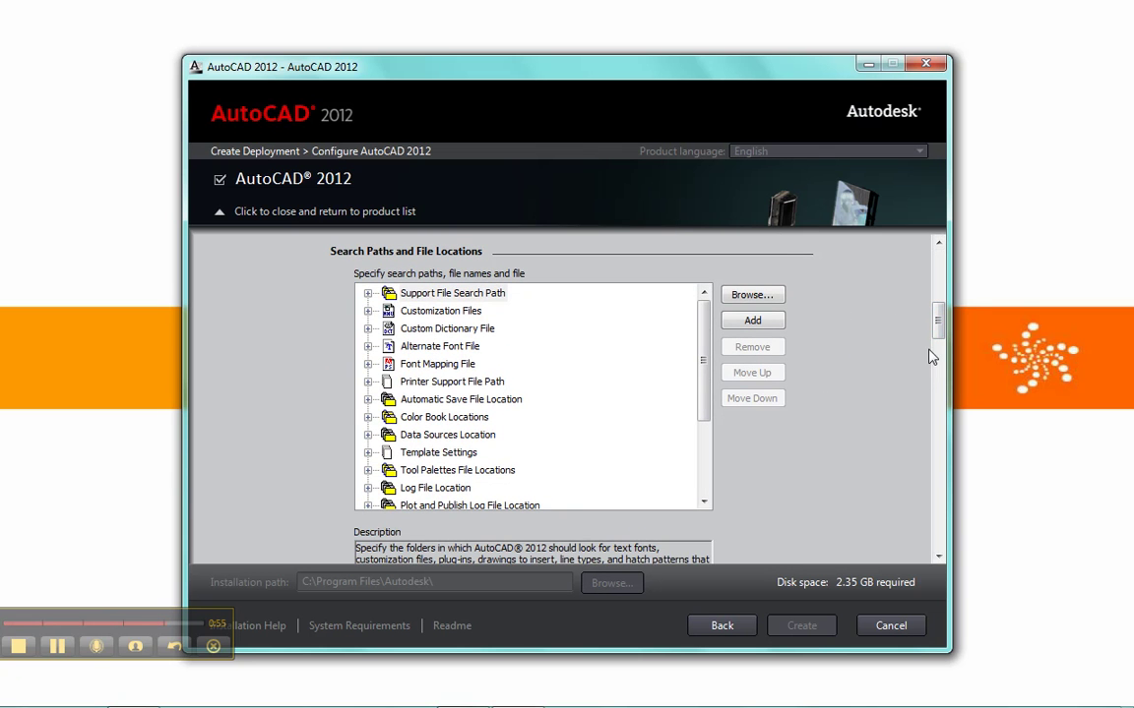
scroll(930, 355, "down", 5)
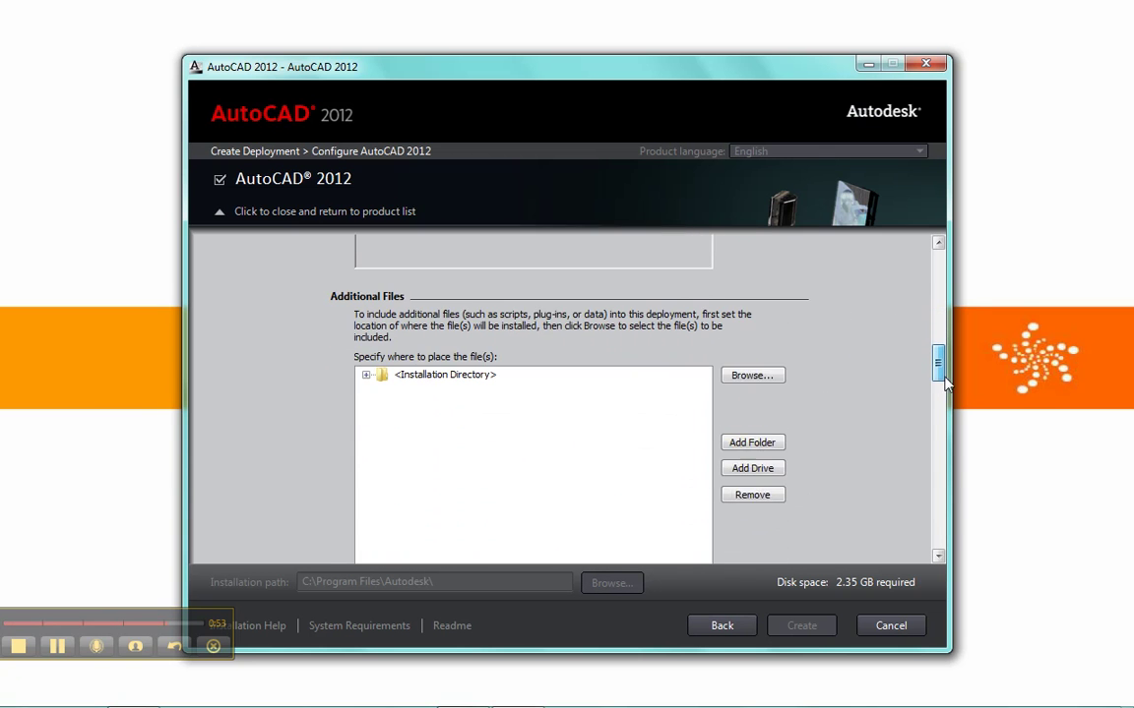
left_click_drag(944, 384, 951, 424)
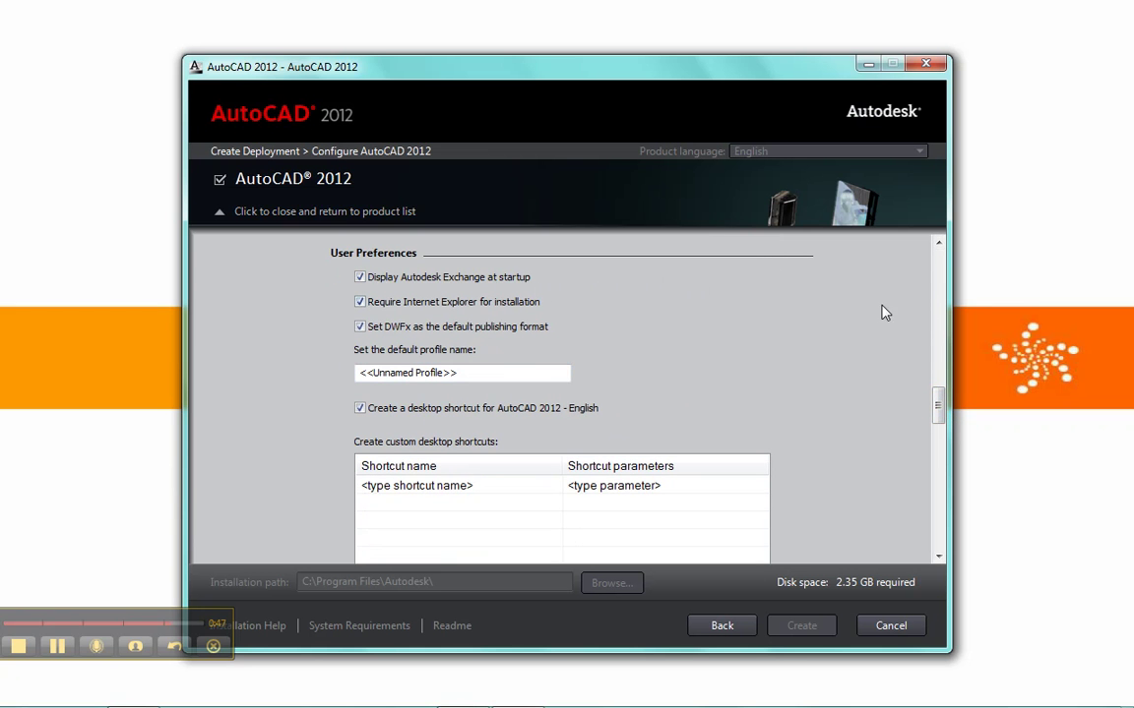
left_click_drag(939, 414, 946, 460)
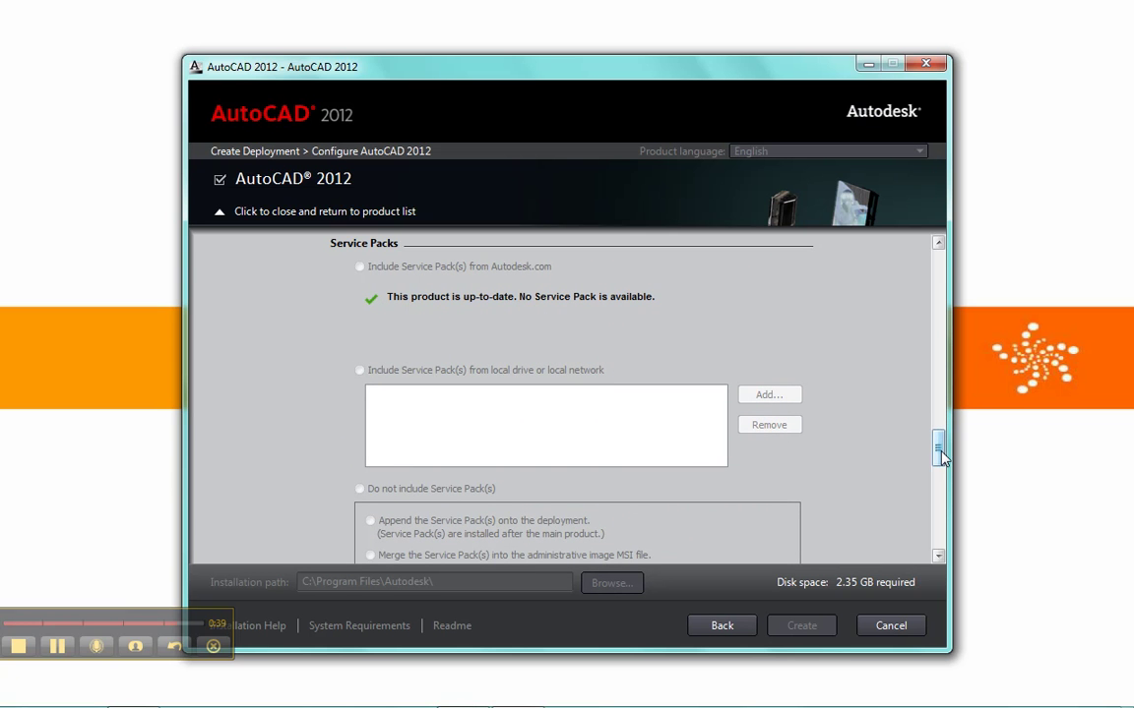
left_click_drag(941, 451, 949, 541)
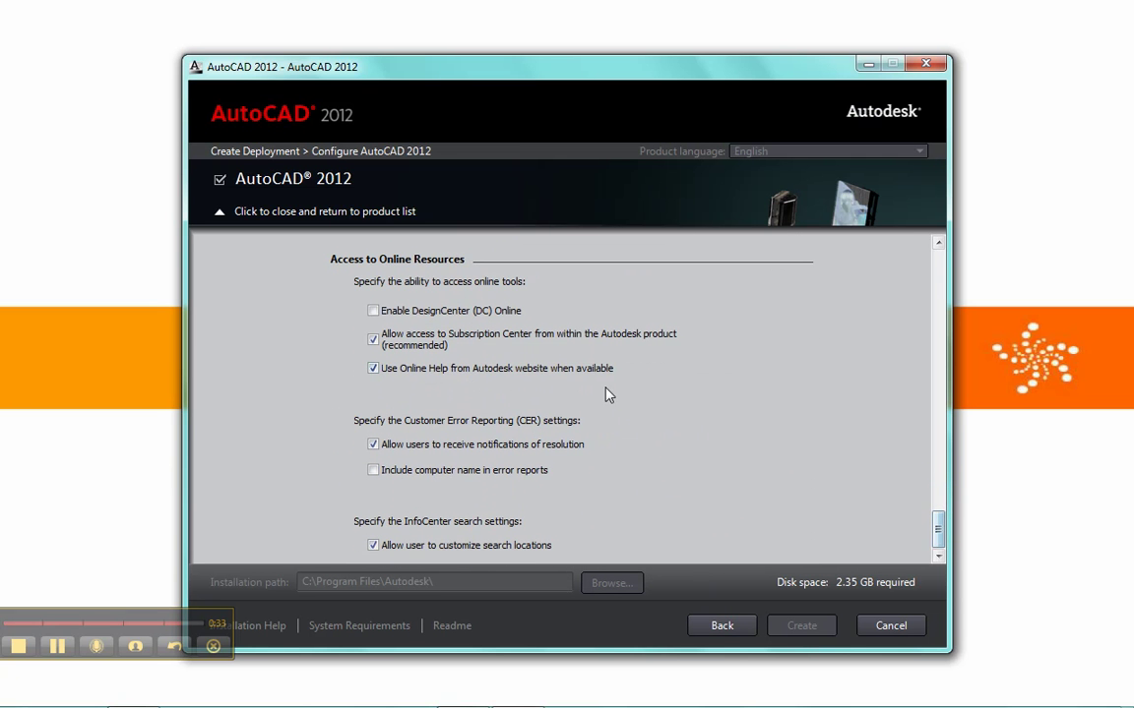
left_click(344, 212)
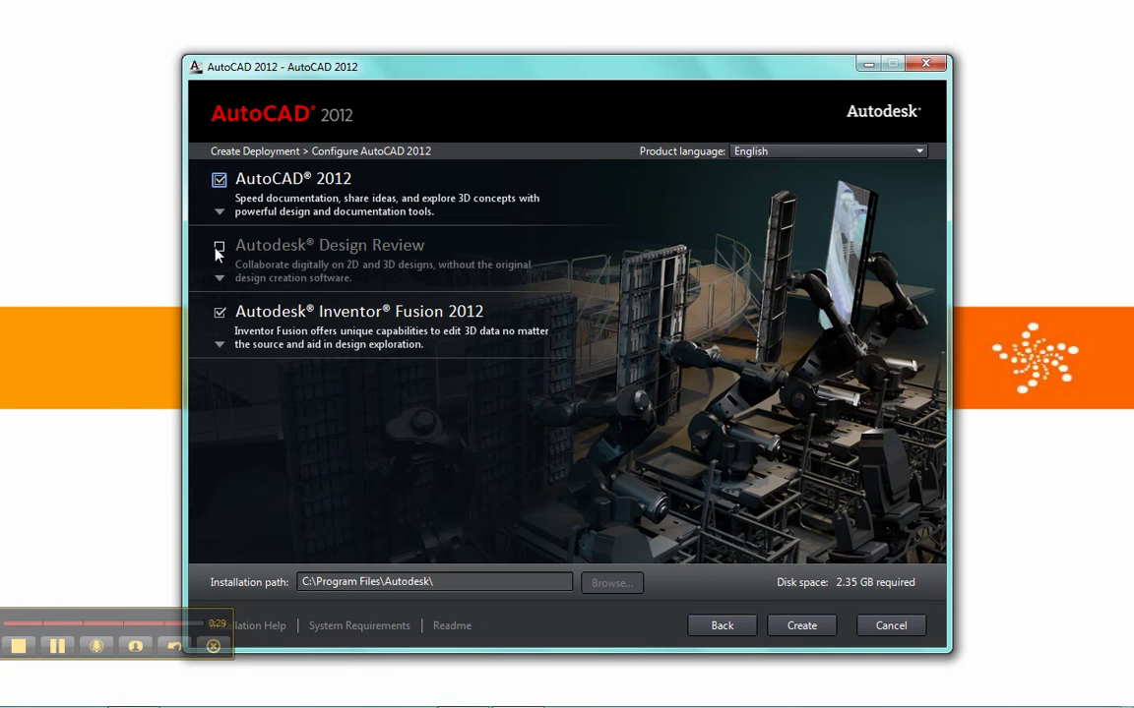
Include Autodesk Design Review in the deployment and open the Autodesk Inventor Fusion 2012 configuration
left_click(219, 248)
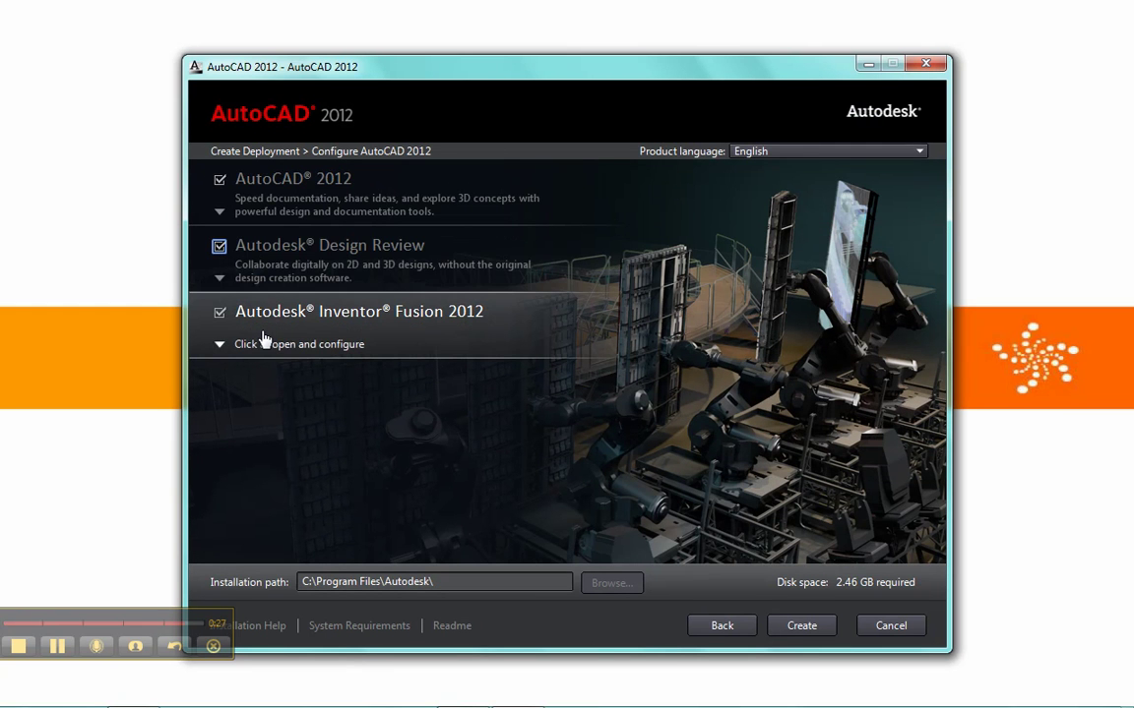
left_click(343, 344)
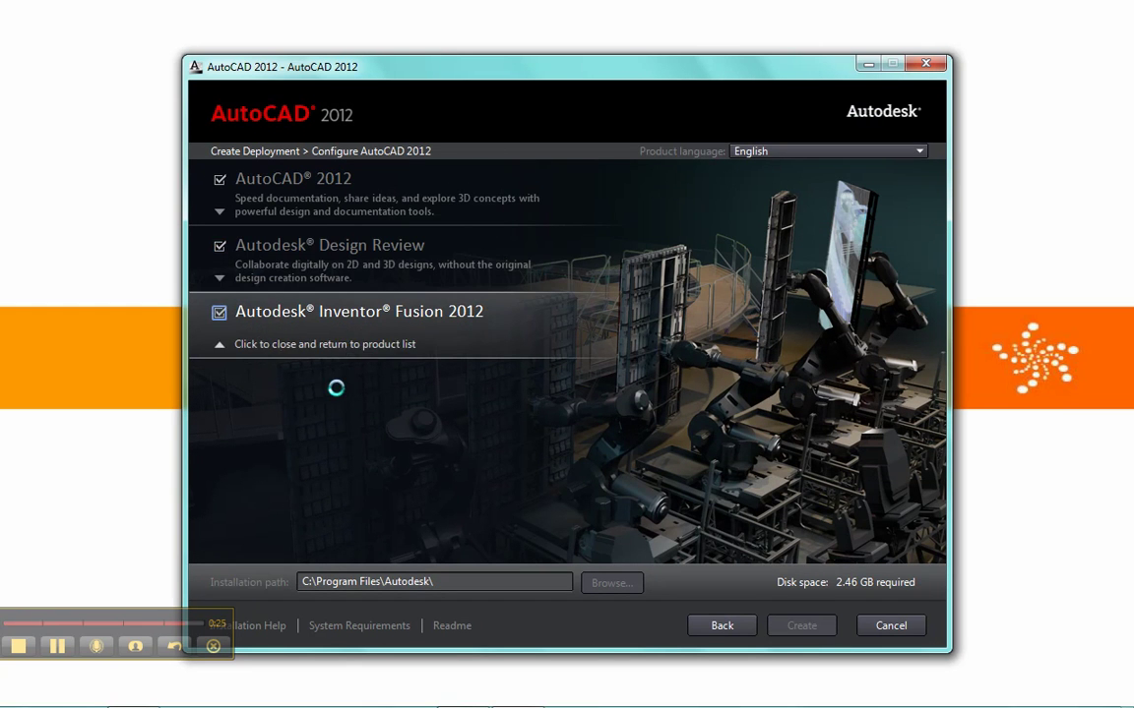